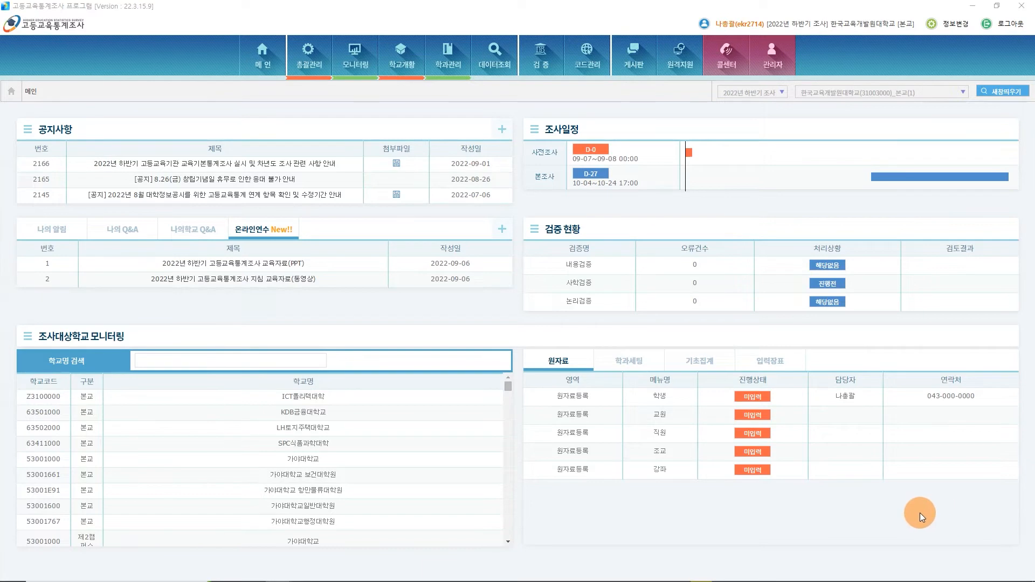
Step: Open the school overview page (학교개황) and enter a name in the president/dean field (총(학장)/대학원장 성명)
{"action": "left_click", "coordinate": [402, 65]}
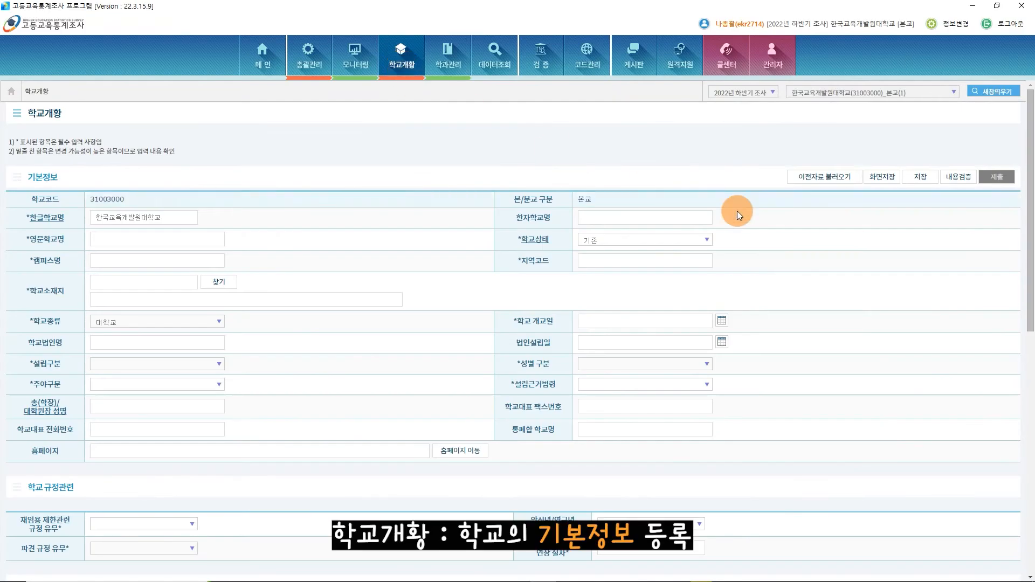
{"action": "left_click_drag", "start_coordinate": [1029, 252], "coordinate": [1031, 294]}
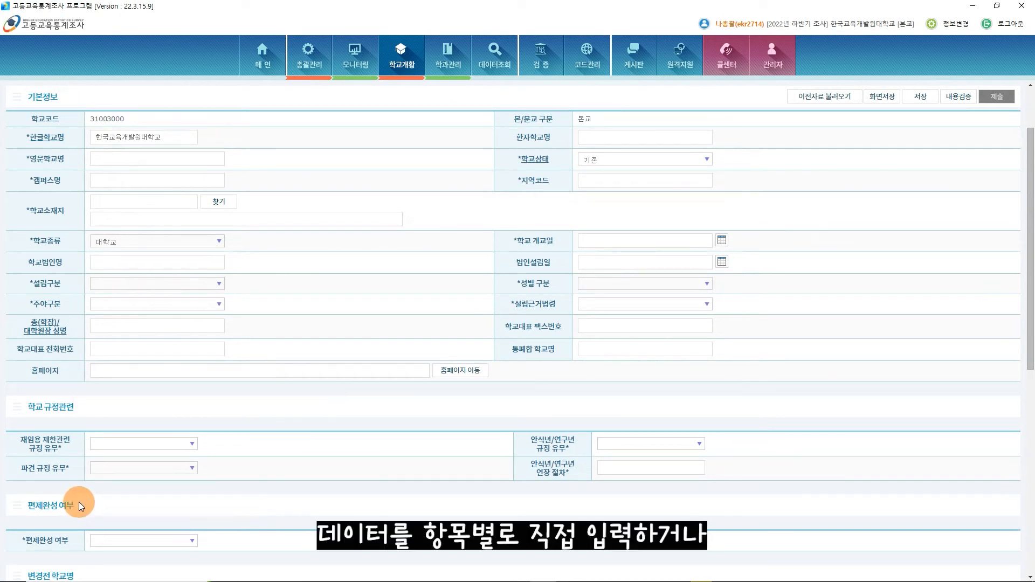
{"action": "left_click", "coordinate": [102, 330]}
{"action": "type", "text": "김케디"}
{"action": "scroll", "coordinate": [455, 310], "scroll_direction": "up", "scroll_amount": 2}
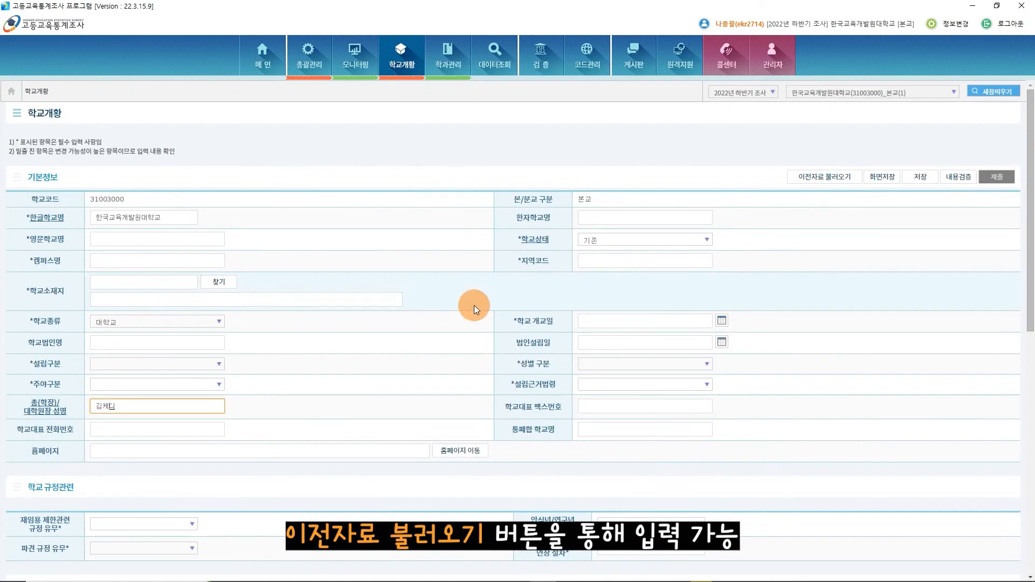
Step: Load the previous survey's data into the school overview form and set 주야구분 to 주간
{"action": "left_click", "coordinate": [819, 177]}
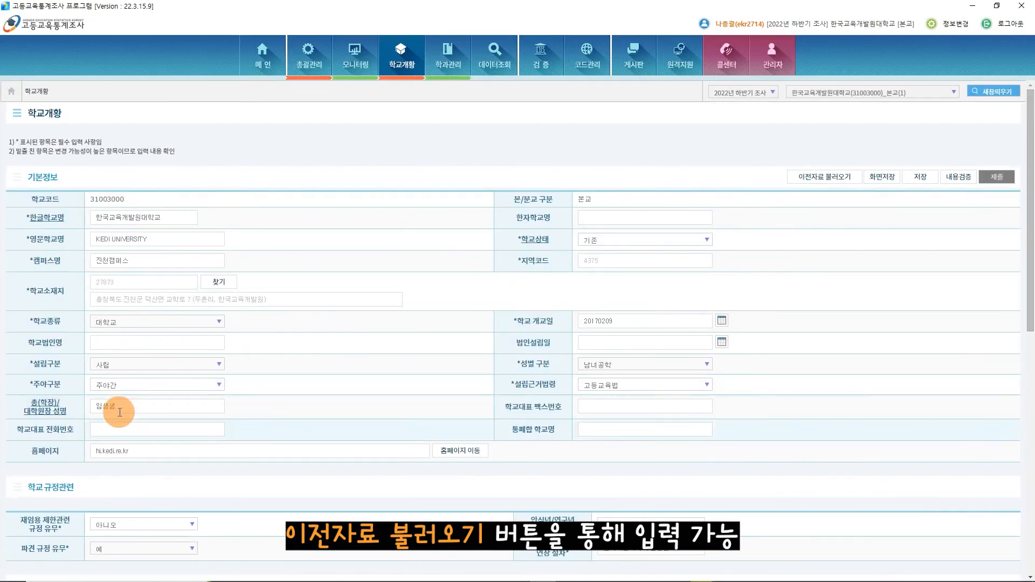
{"action": "left_click", "coordinate": [153, 387]}
{"action": "left_click", "coordinate": [126, 415]}
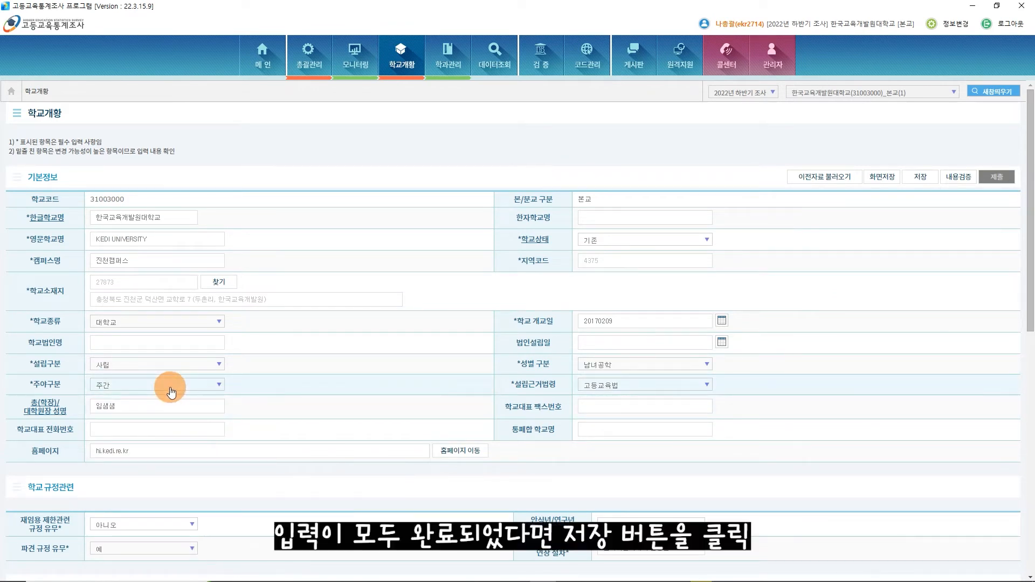
Step: Save the school overview data
{"action": "left_click", "coordinate": [921, 183]}
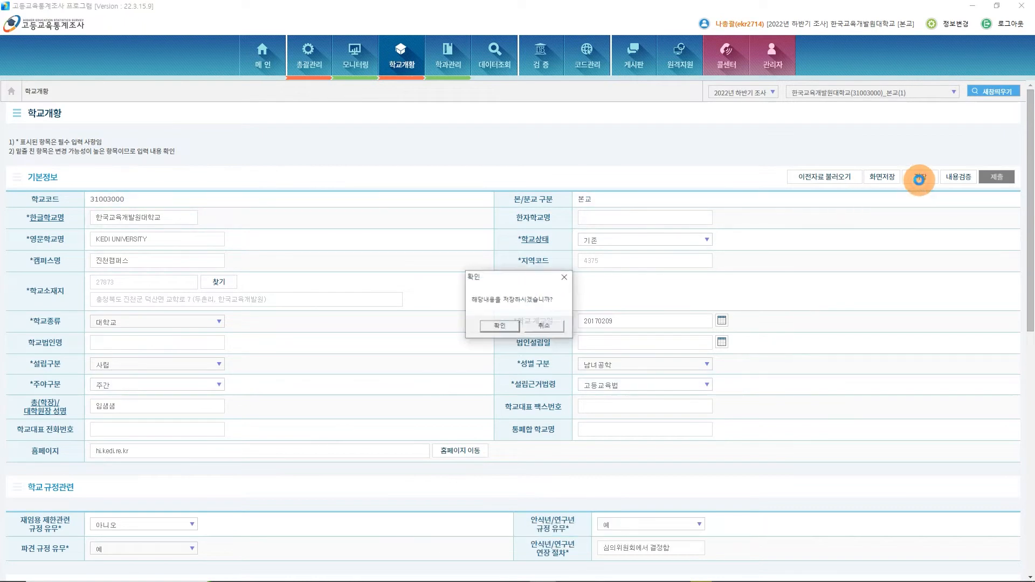
{"action": "left_click", "coordinate": [497, 325]}
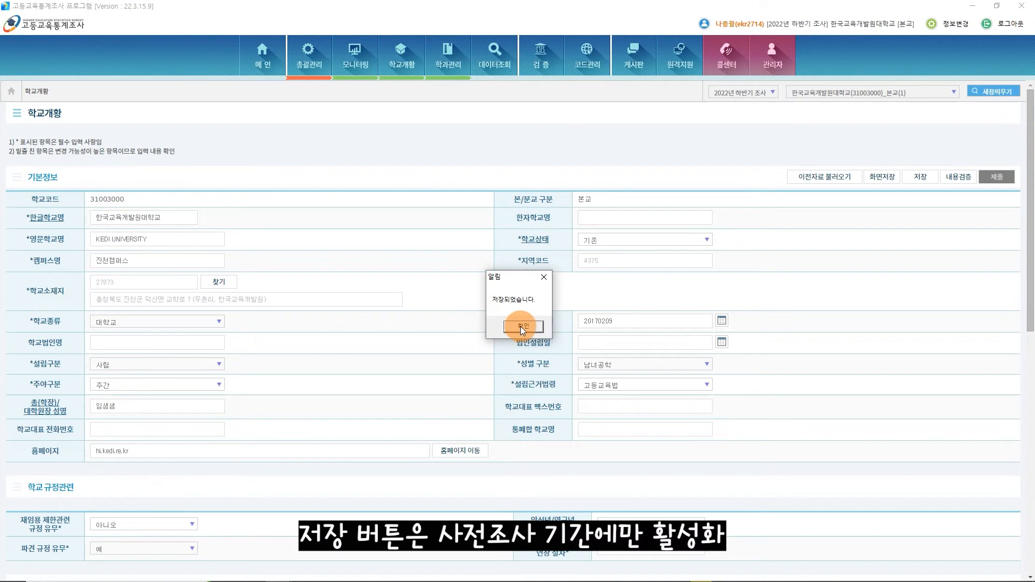
{"action": "left_click", "coordinate": [521, 325]}
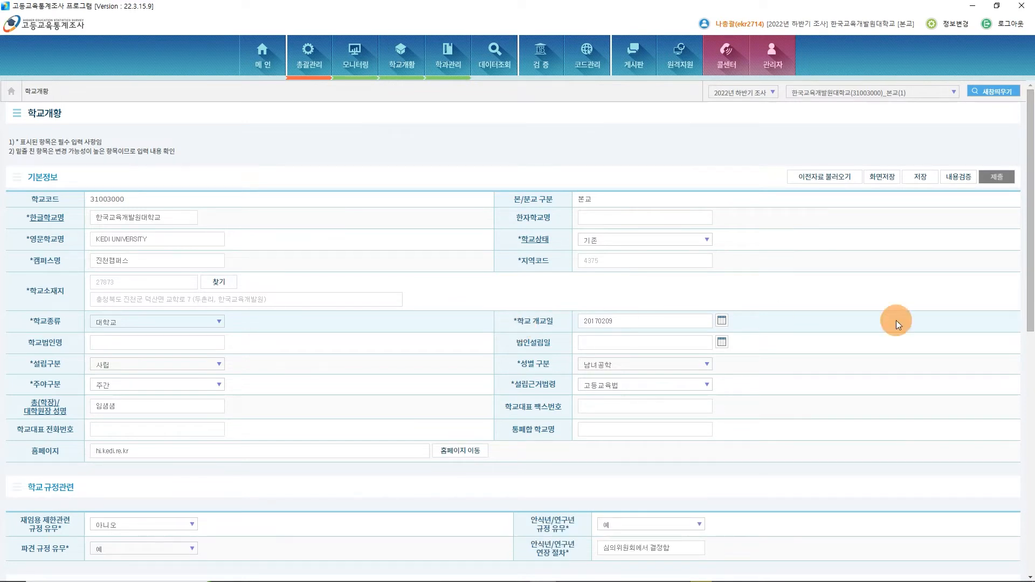
Step: Run the content verification (내용검증) and choose reason 02 (학교상태: '신설' → '기존' 으로 변경) for the differing school overview entries
{"action": "left_click", "coordinate": [959, 180]}
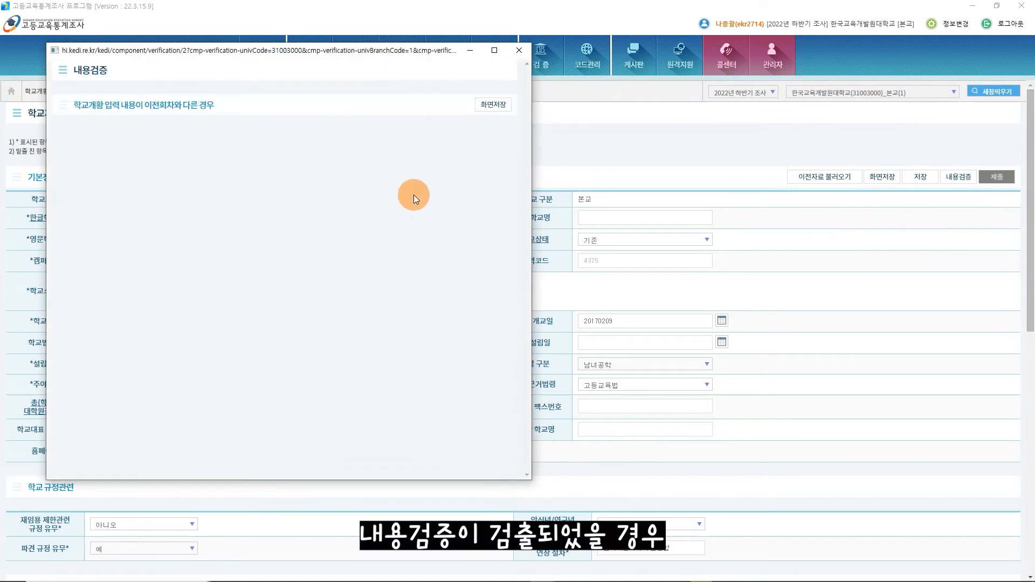
{"action": "left_click", "coordinate": [403, 220]}
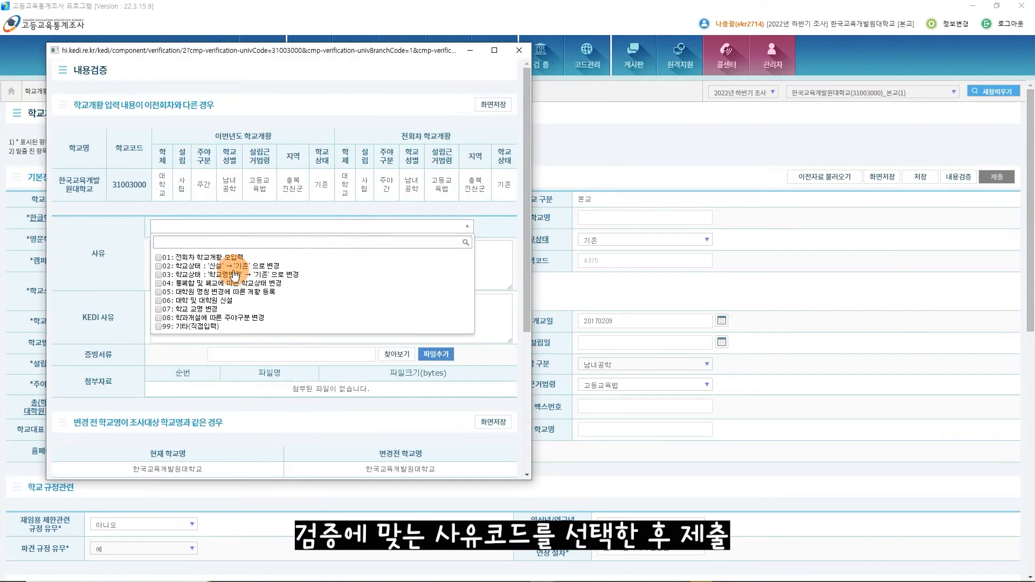
{"action": "left_click", "coordinate": [232, 268]}
{"action": "left_click", "coordinate": [388, 409]}
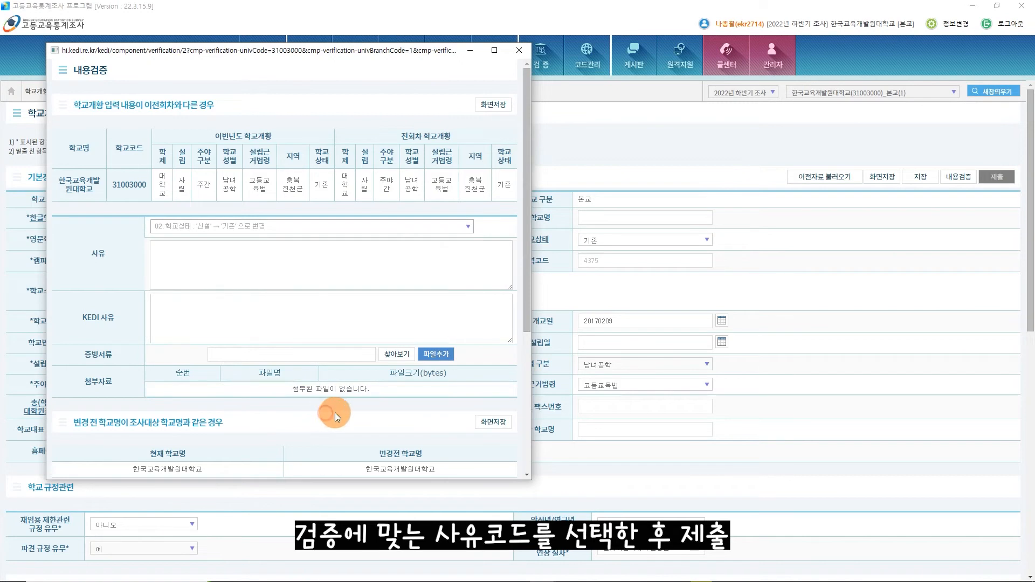
Step: Give reason 99: 기타(직접입력) with the text "TEST" for the matching former school name item, and submit the verification reasons
{"action": "scroll", "coordinate": [381, 411], "scroll_direction": "down", "scroll_amount": 5}
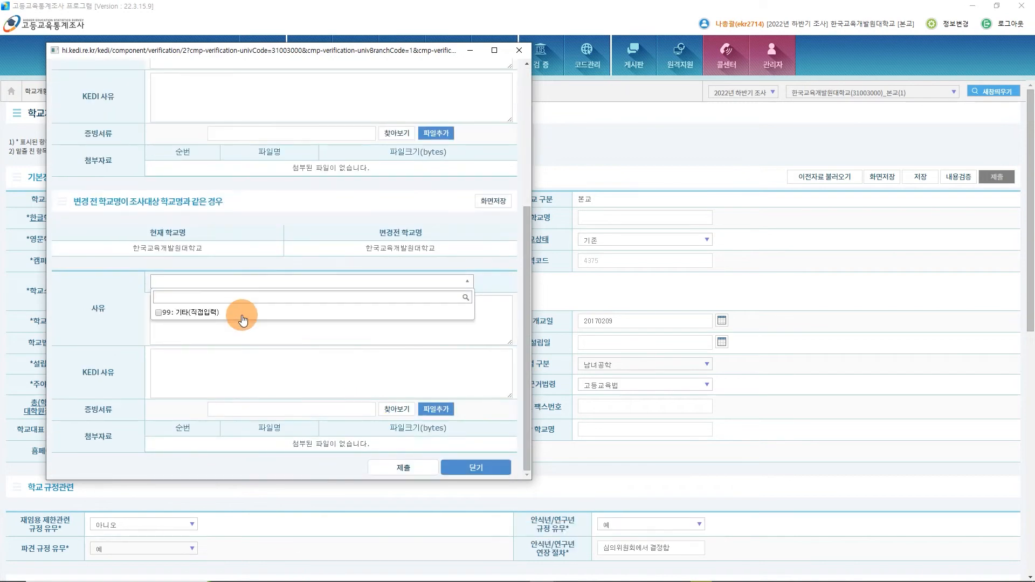
{"action": "left_click", "coordinate": [240, 327]}
{"action": "type", "text": "ㅆ뜨"}
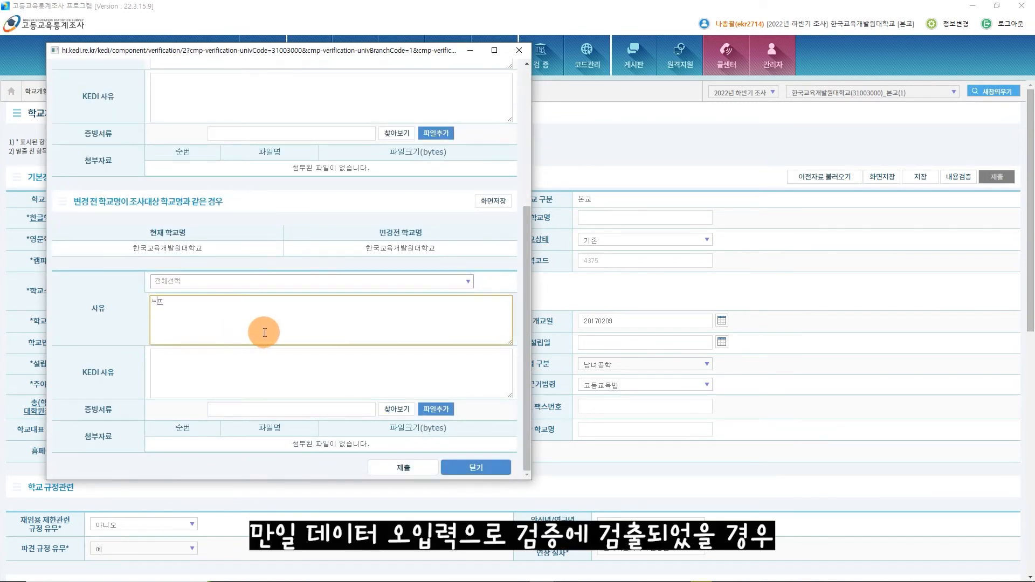
{"action": "key", "text": "BackSpace"}
{"action": "key", "text": "BackSpace"}
{"action": "type", "text": "TEST"}
{"action": "left_click", "coordinate": [404, 468]}
{"action": "left_click", "coordinate": [557, 327]}
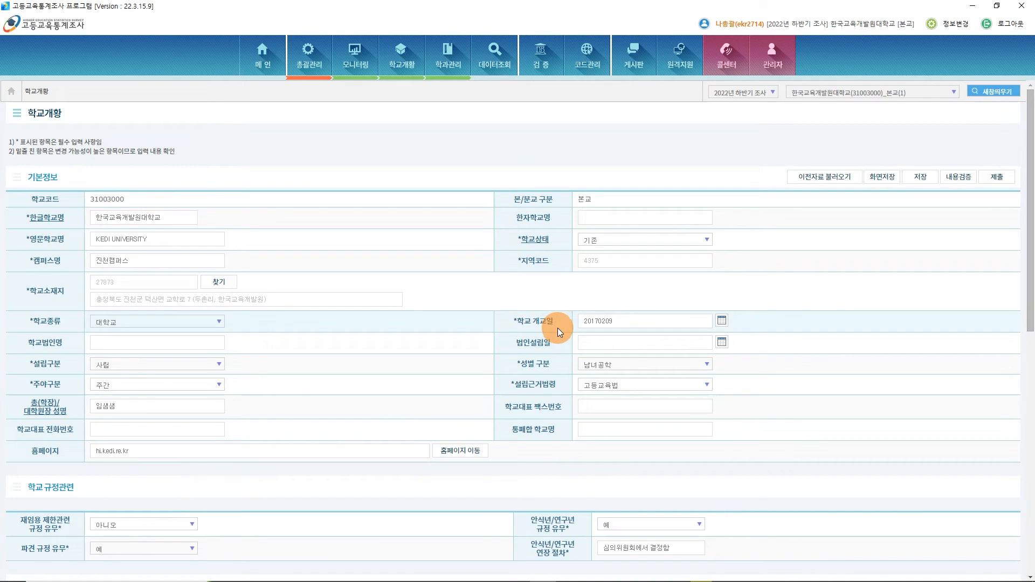
Step: Submit the completed school overview
{"action": "left_click", "coordinate": [993, 181]}
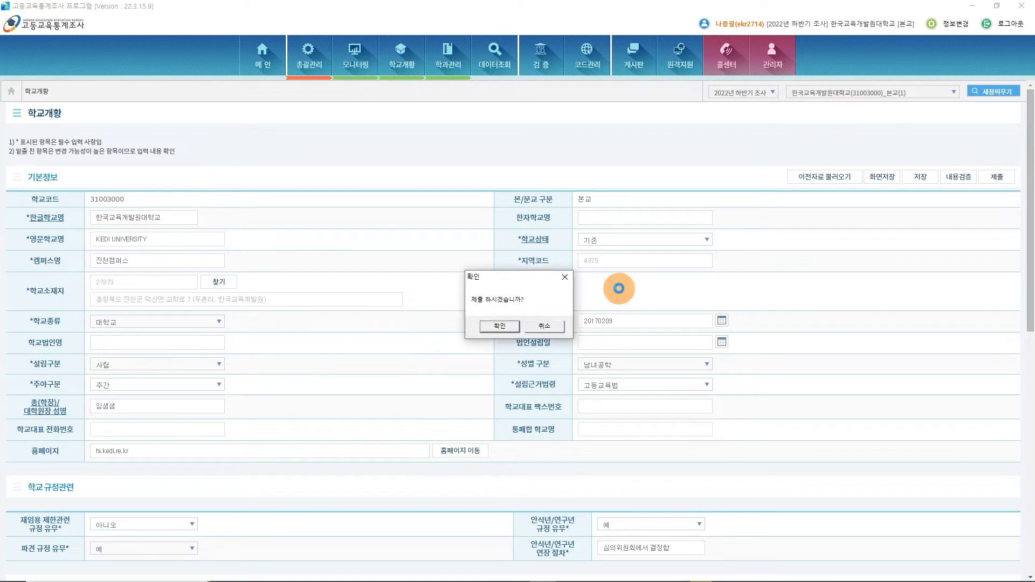
{"action": "left_click", "coordinate": [511, 326]}
{"action": "left_click", "coordinate": [517, 327]}
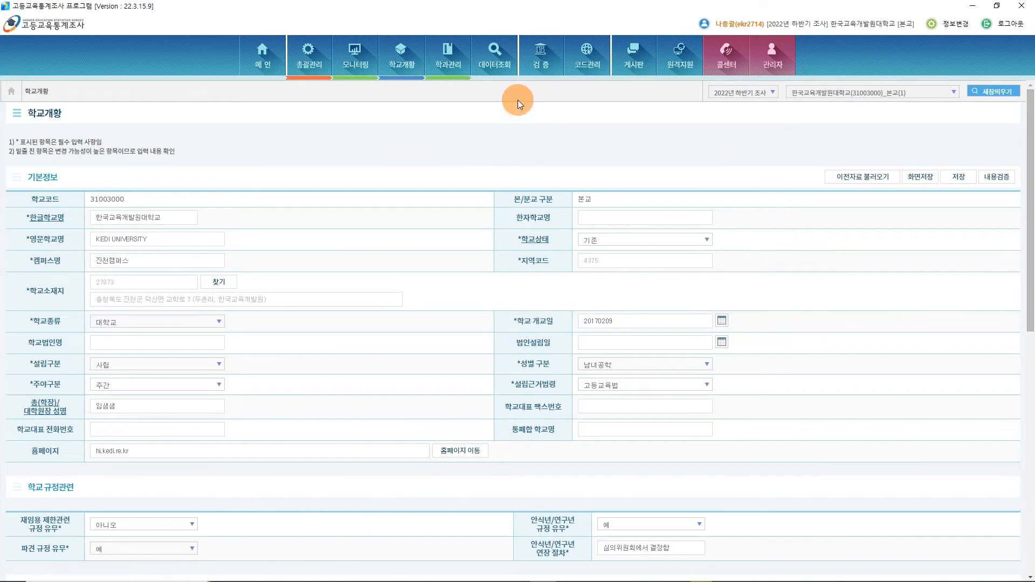
Step: In department management (학과관리), attach 교육통계분석학과 커리큘럼.xlsx from the 22_하_커리큘럼 folder as the curriculum for 교육통계분석학과
{"action": "left_click", "coordinate": [446, 63]}
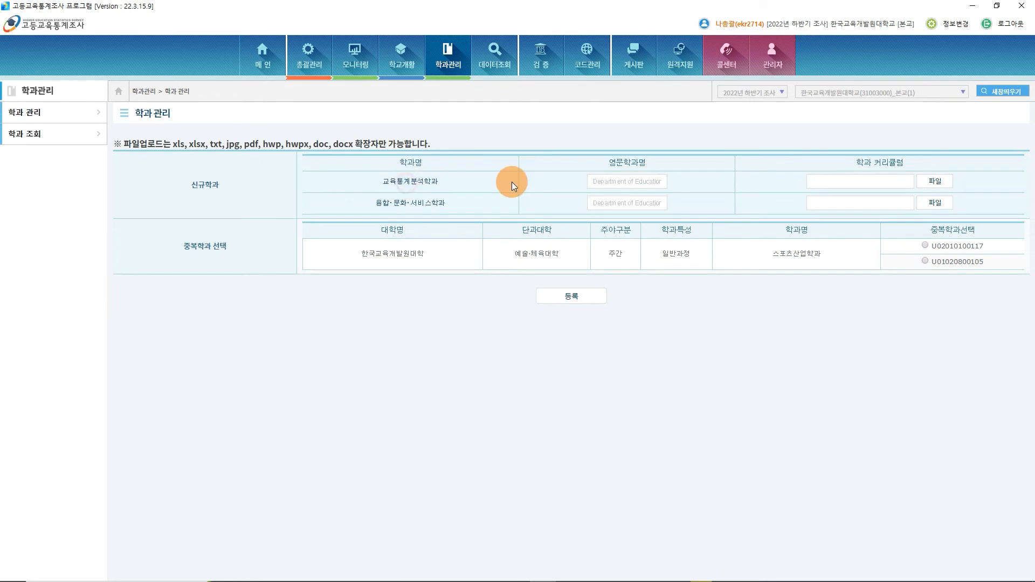
{"action": "left_click_drag", "start_coordinate": [592, 184], "coordinate": [679, 184]}
{"action": "left_click", "coordinate": [697, 185]}
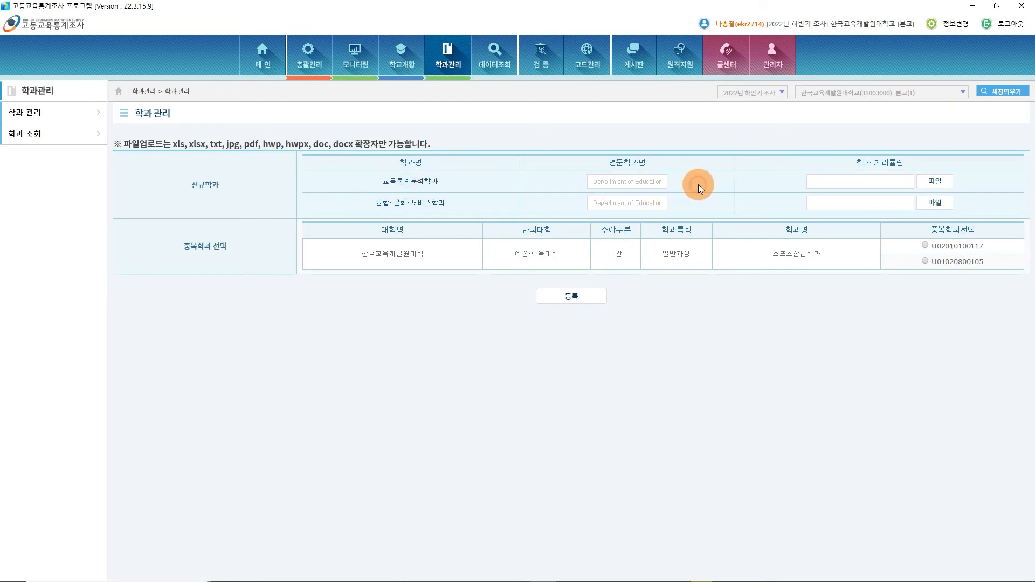
{"action": "left_click", "coordinate": [936, 186]}
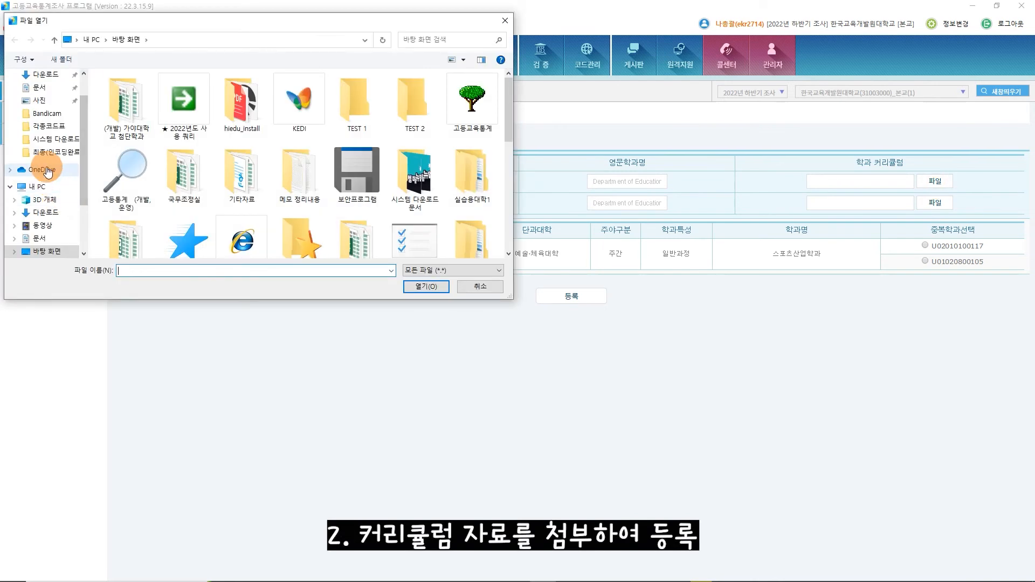
{"action": "left_click", "coordinate": [39, 238]}
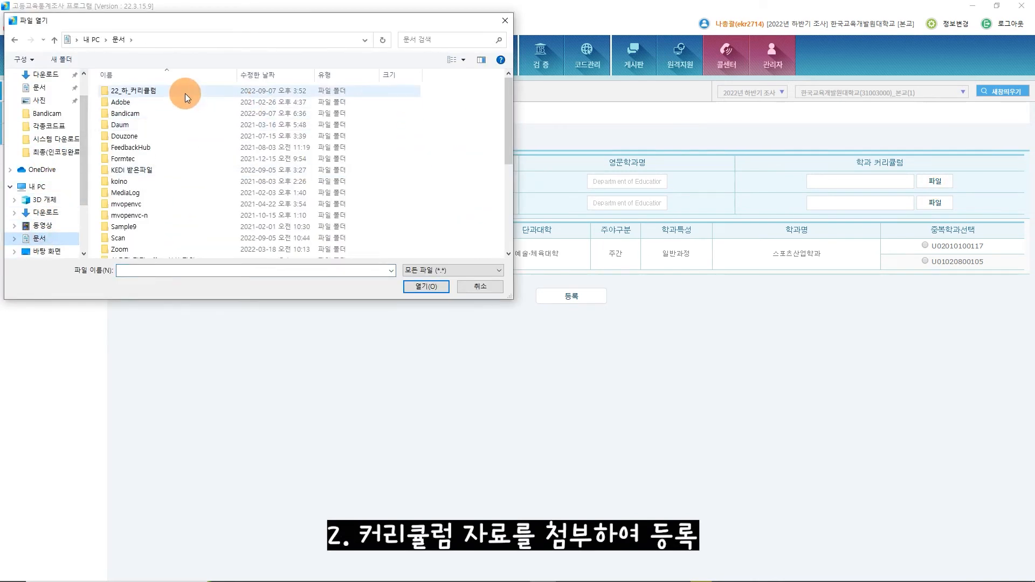
{"action": "double_click", "coordinate": [185, 92]}
{"action": "double_click", "coordinate": [173, 89]}
Step: Attach 융합,문화,서비스학과 커리큘럼.xlsx as the curriculum file for the new department 융합·문화·서비스학과
{"action": "left_click", "coordinate": [934, 204]}
{"action": "left_click", "coordinate": [39, 252]}
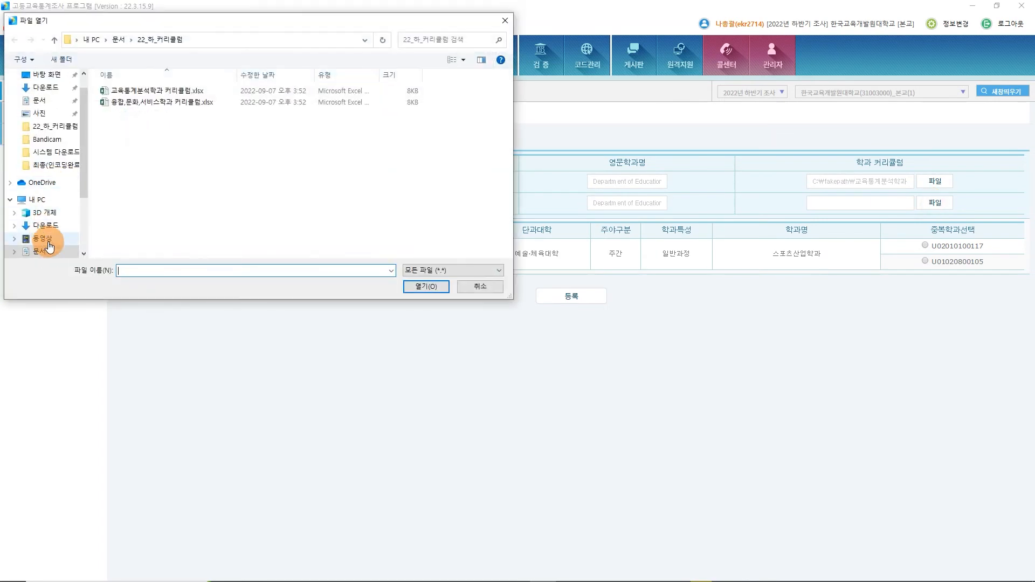
{"action": "double_click", "coordinate": [140, 92]}
{"action": "double_click", "coordinate": [147, 104]}
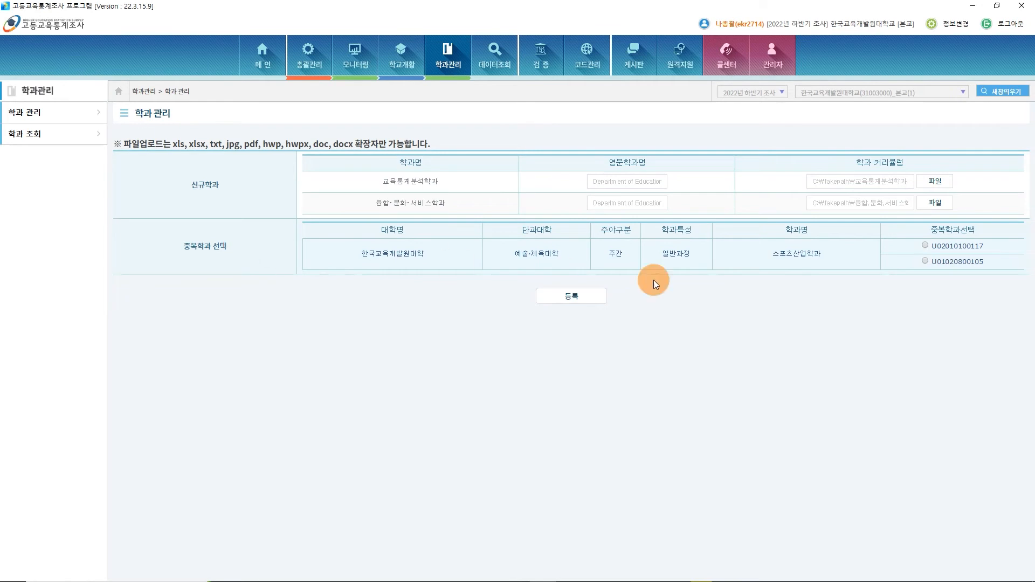
{"action": "left_click", "coordinate": [925, 246]}
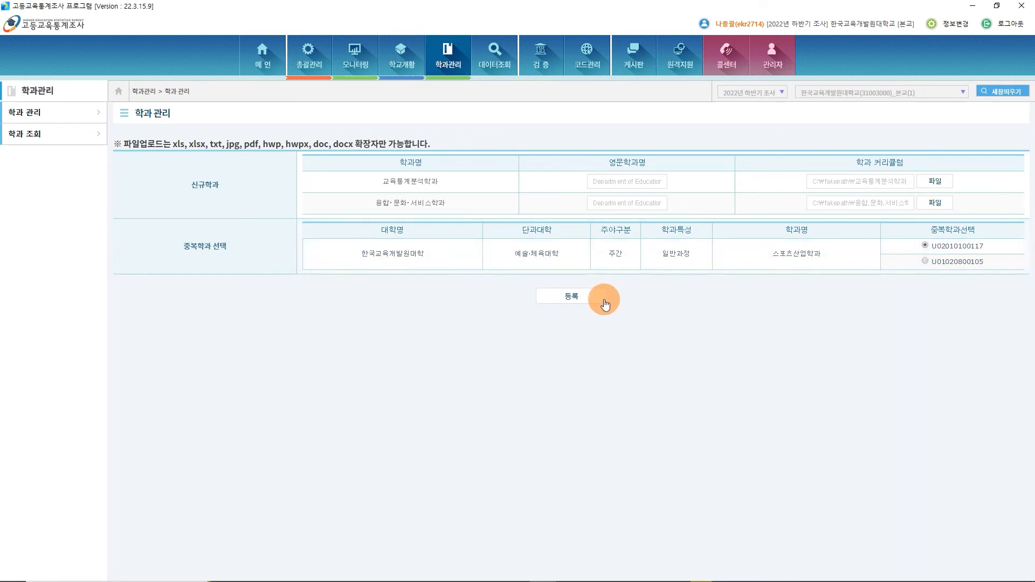
{"action": "left_click", "coordinate": [570, 296]}
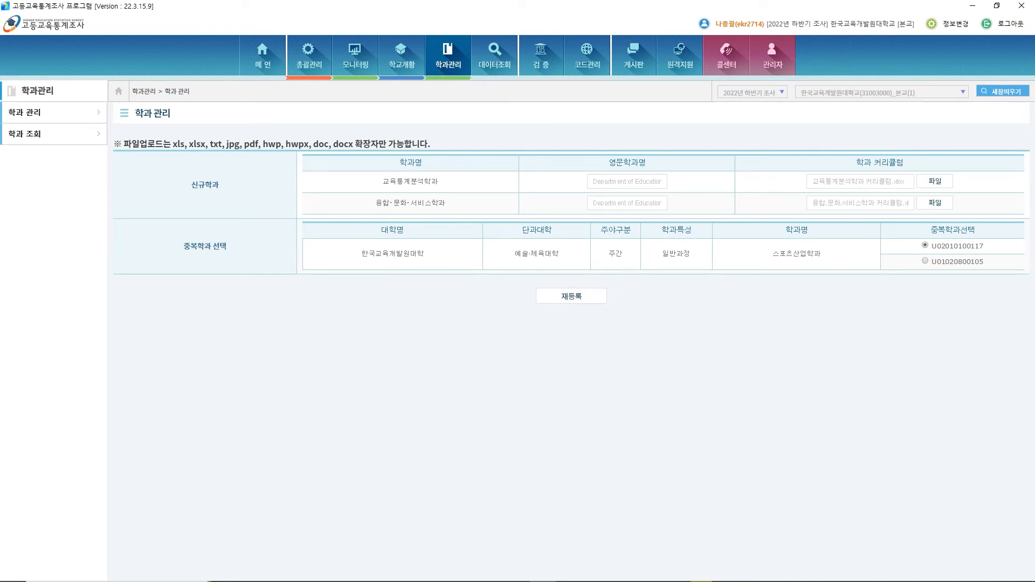
Step: Review the linked departments in the department lookup (학과 조회) through page 2, and submit the department list
{"action": "left_click", "coordinate": [71, 135]}
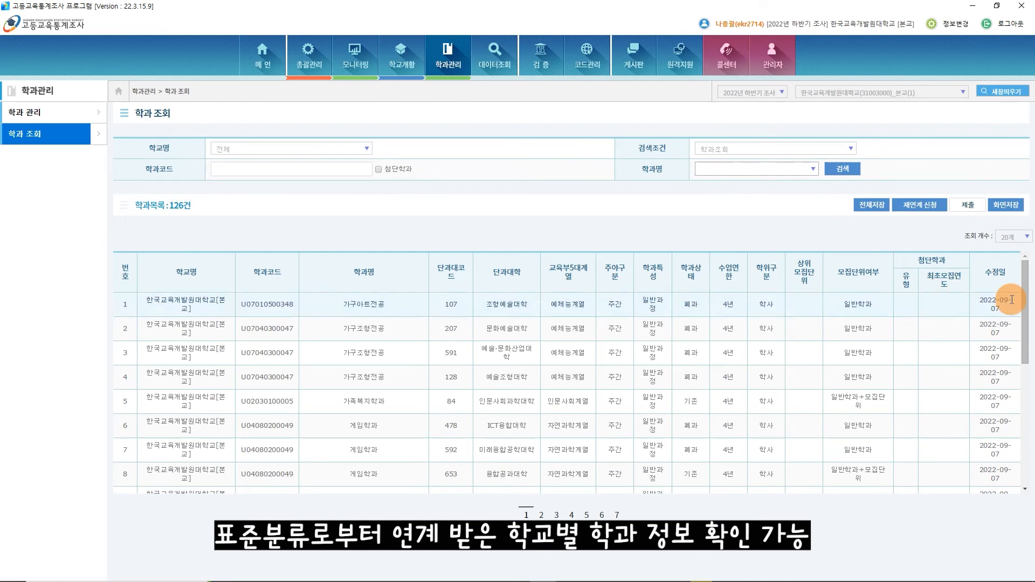
{"action": "left_click_drag", "start_coordinate": [1027, 304], "coordinate": [1026, 352]}
{"action": "scroll", "coordinate": [1027, 352], "scroll_direction": "down", "scroll_amount": 3}
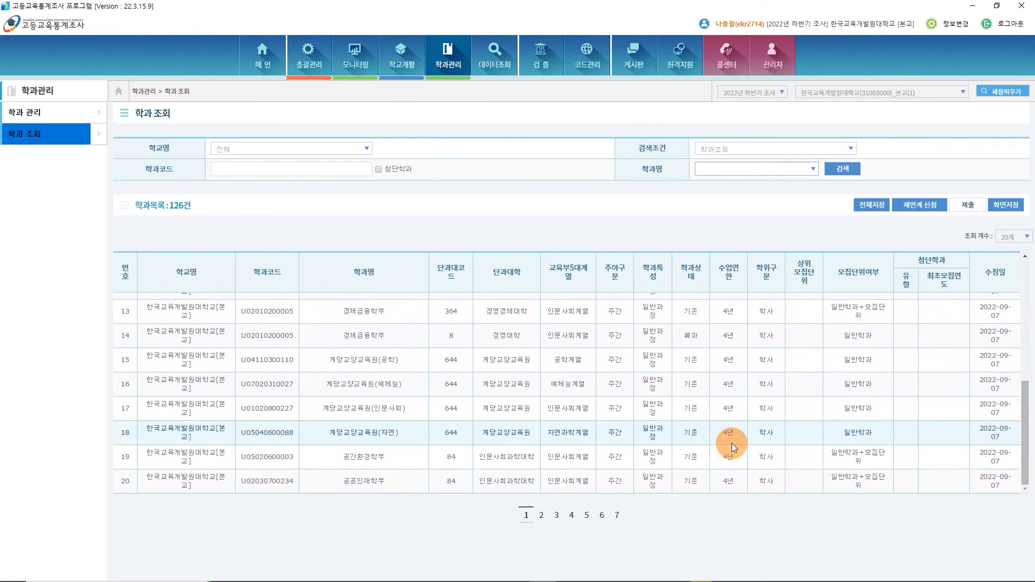
{"action": "left_click", "coordinate": [542, 516]}
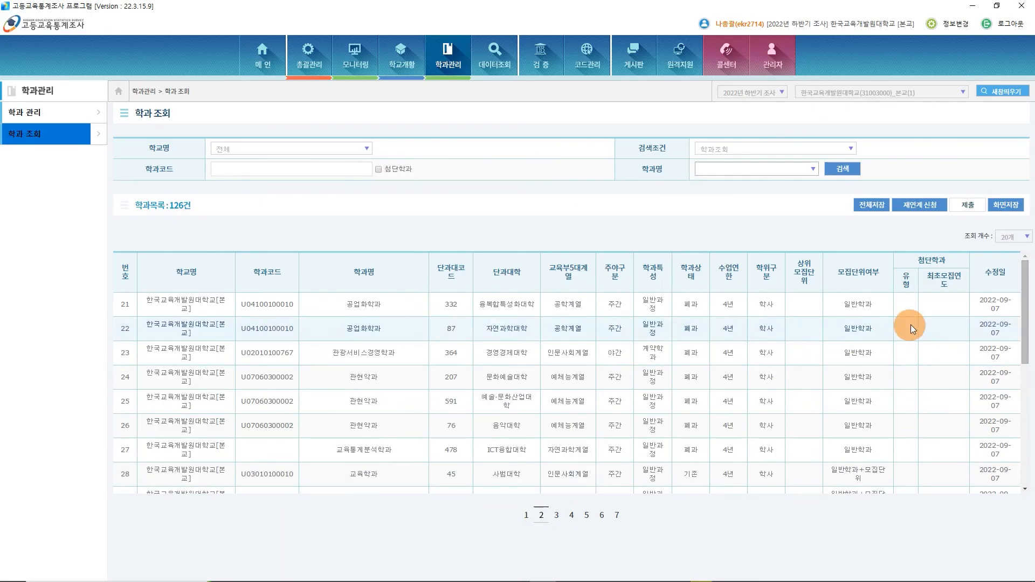
{"action": "left_click_drag", "start_coordinate": [1023, 302], "coordinate": [1027, 344]}
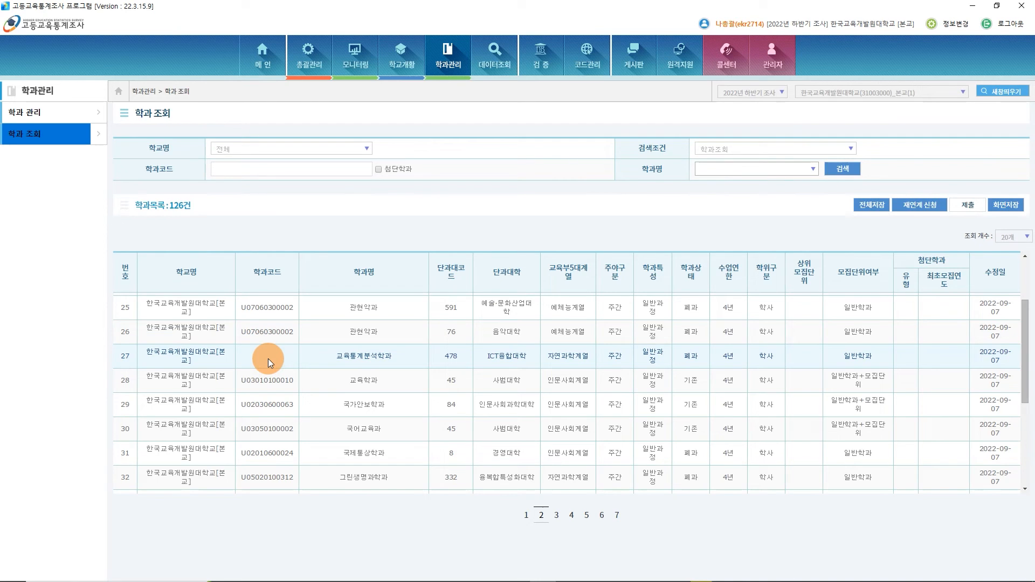
{"action": "left_click", "coordinate": [968, 206]}
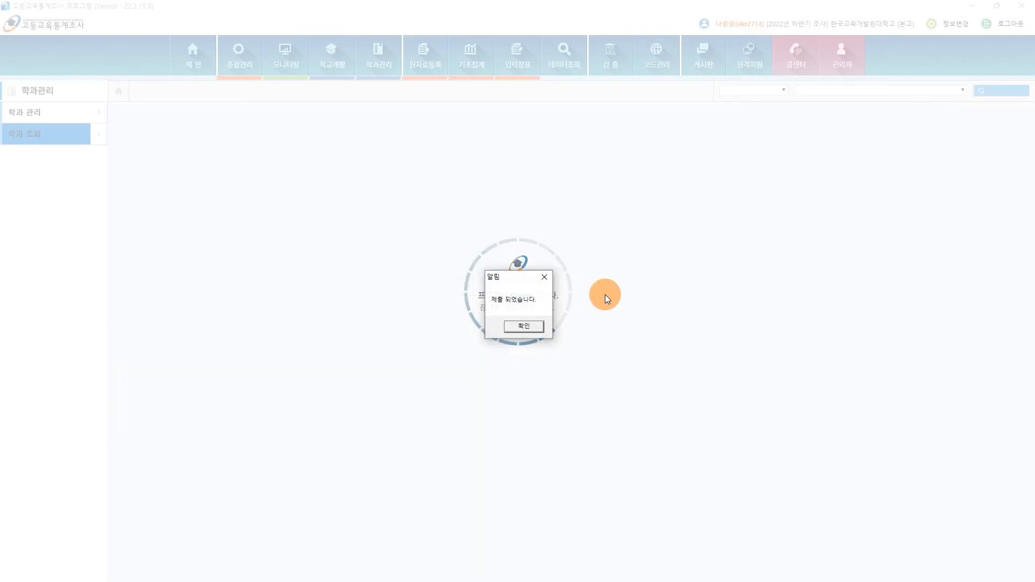
{"action": "left_click", "coordinate": [526, 324]}
{"action": "left_click", "coordinate": [532, 325]}
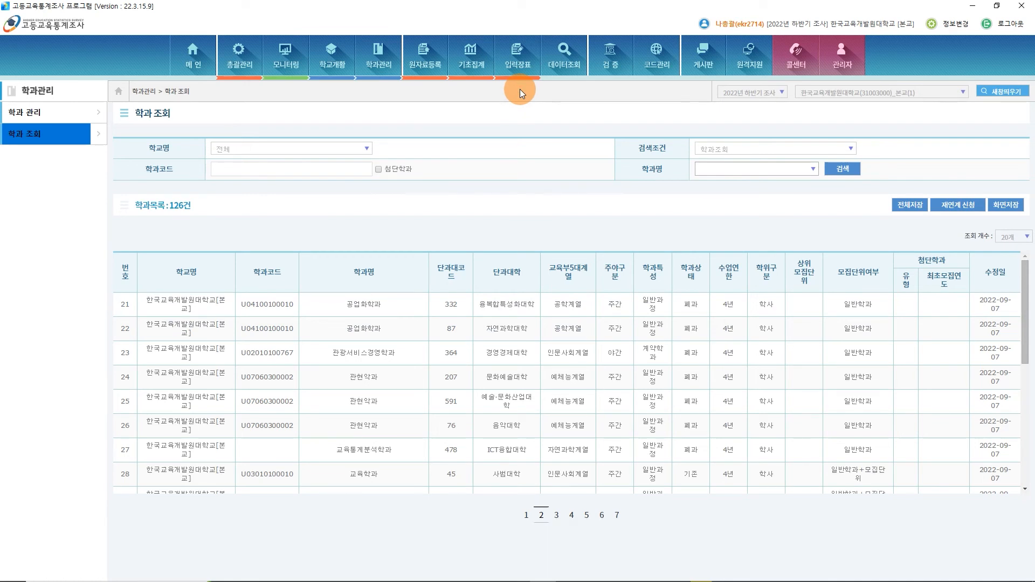
Step: Open the undergraduate student bulk registration form (학생(학부) 전체등록) under raw data registration (원자료등록)
{"action": "left_click", "coordinate": [415, 59]}
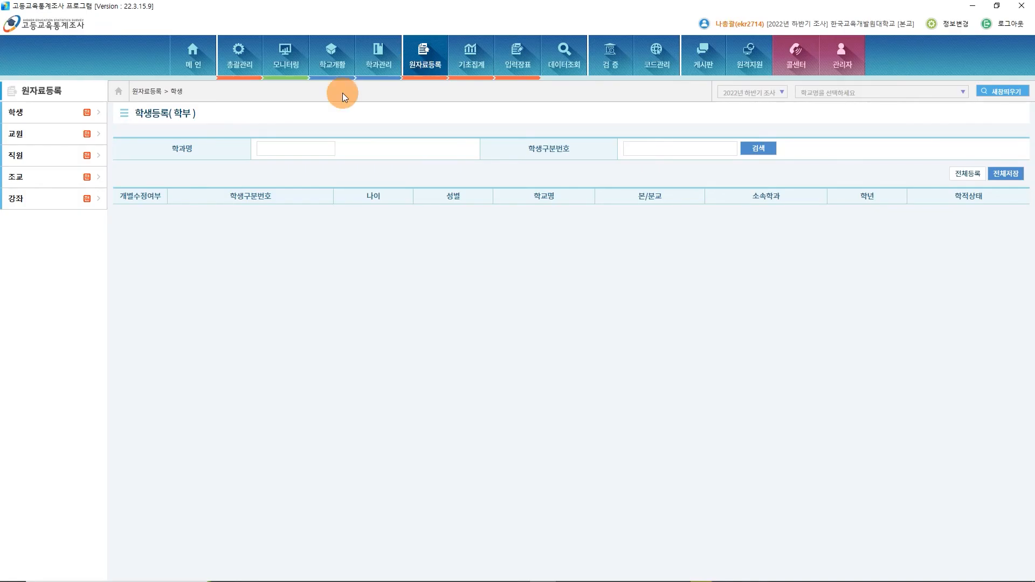
{"action": "left_click", "coordinate": [78, 116]}
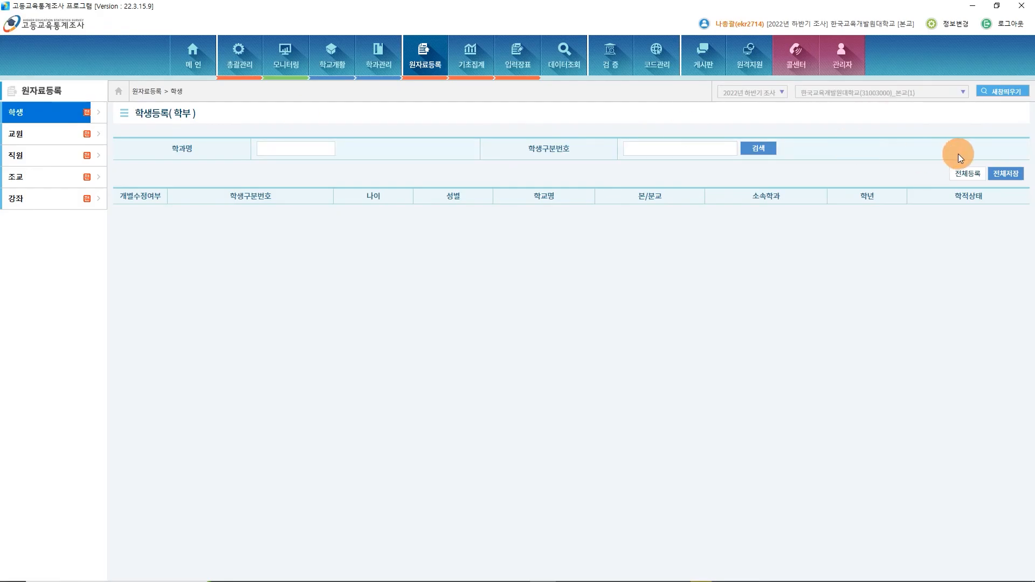
{"action": "left_click", "coordinate": [953, 173]}
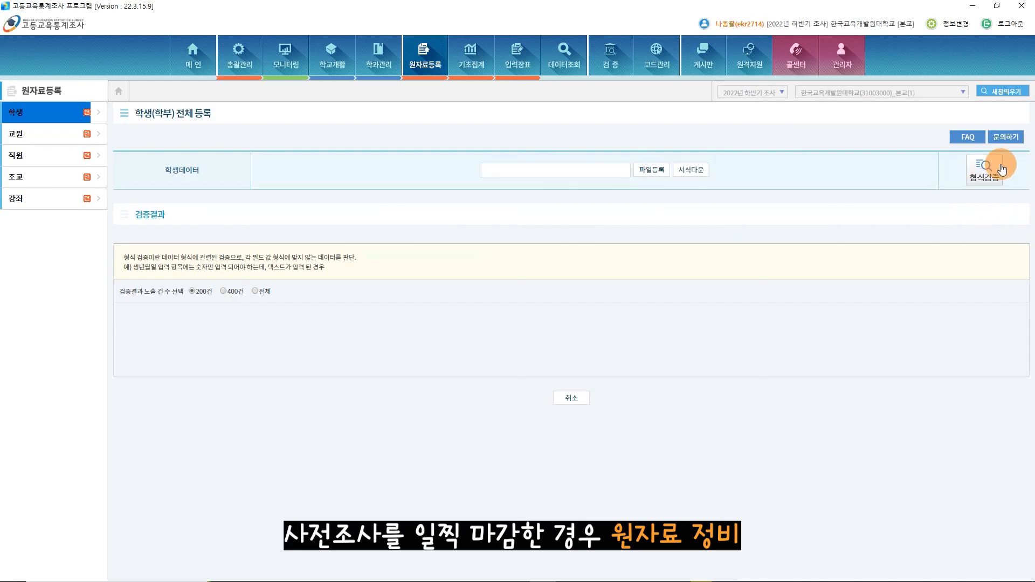
{"action": "left_click", "coordinate": [984, 193]}
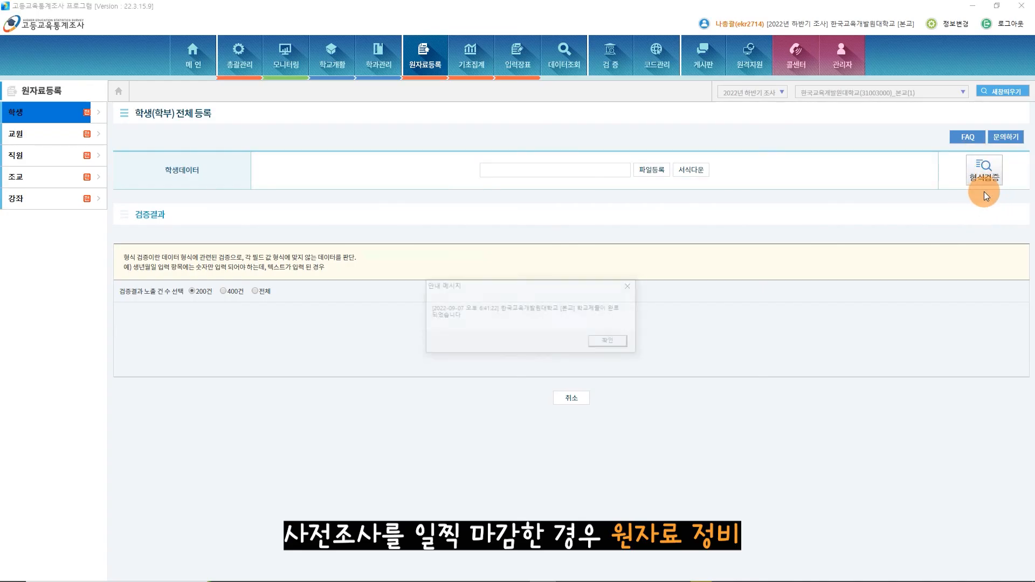
{"action": "left_click", "coordinate": [618, 343]}
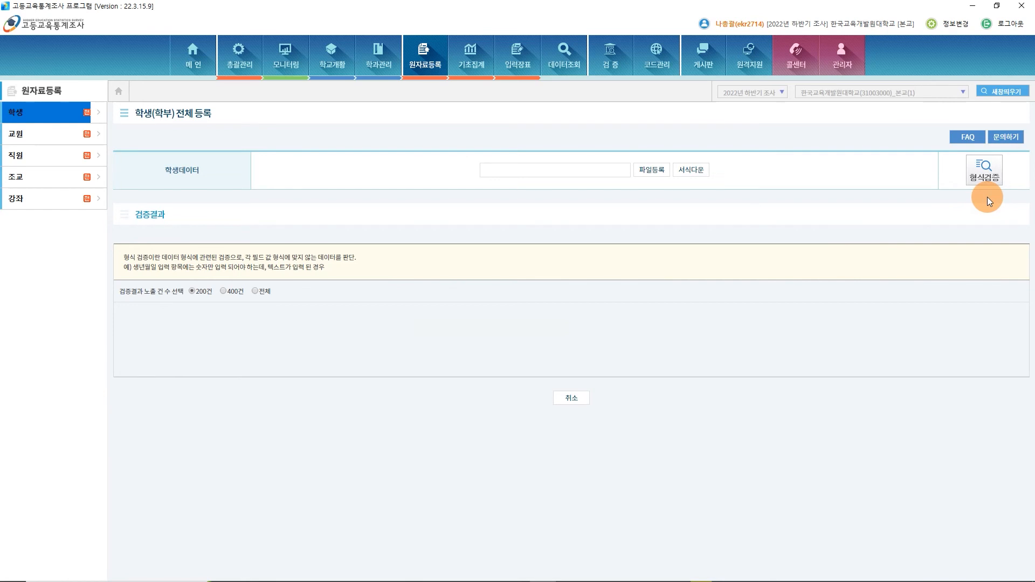
Step: Submit a department re-linkage request (재연계 신청) from the department lookup (학과 조회) with the reason "학과 정보 수정으로 인한 재연계 신청"
{"action": "left_click", "coordinate": [373, 66]}
{"action": "left_click", "coordinate": [63, 137]}
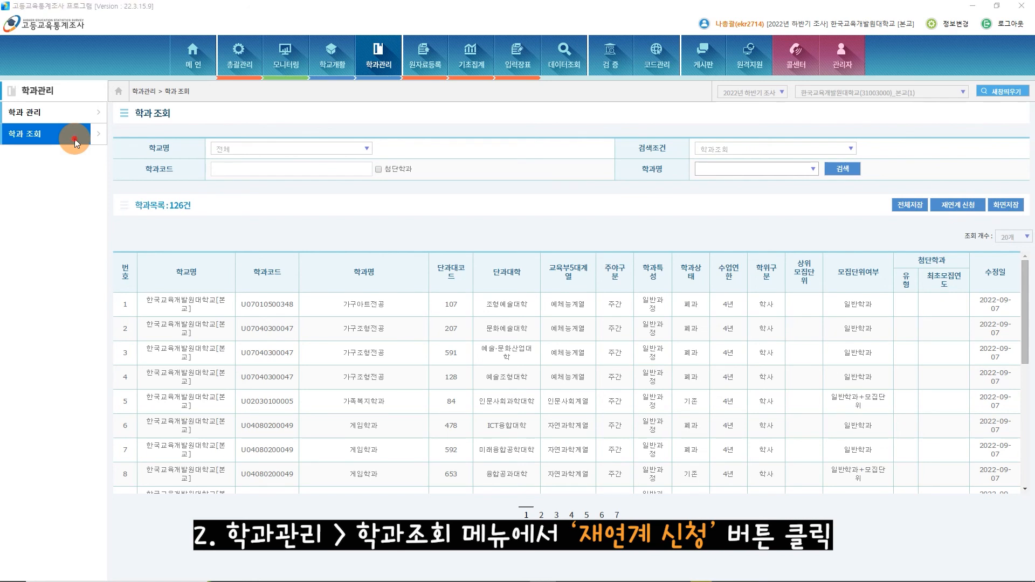
{"action": "left_click", "coordinate": [955, 210]}
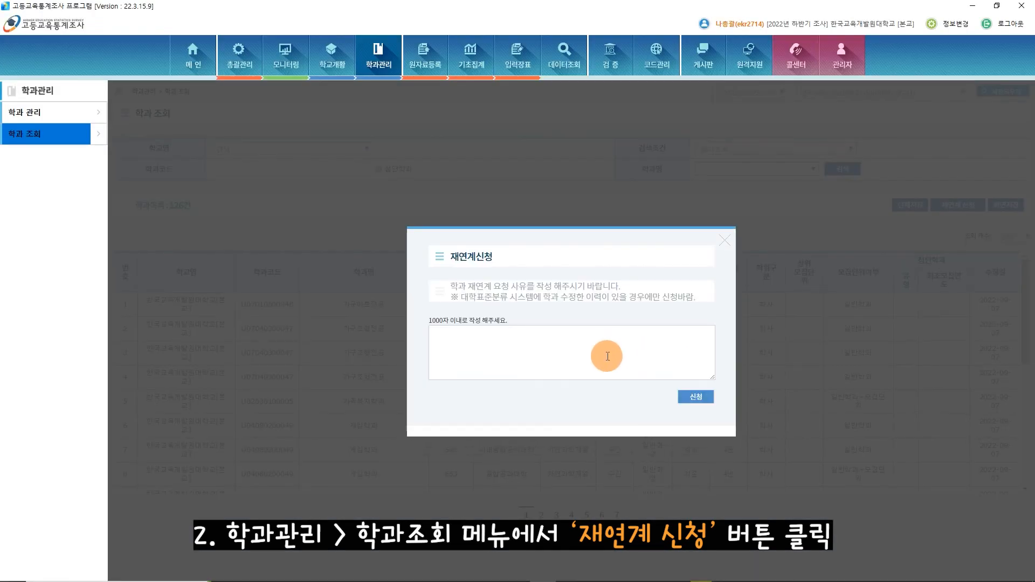
{"action": "left_click", "coordinate": [609, 356]}
{"action": "type", "text": "이과 정"}
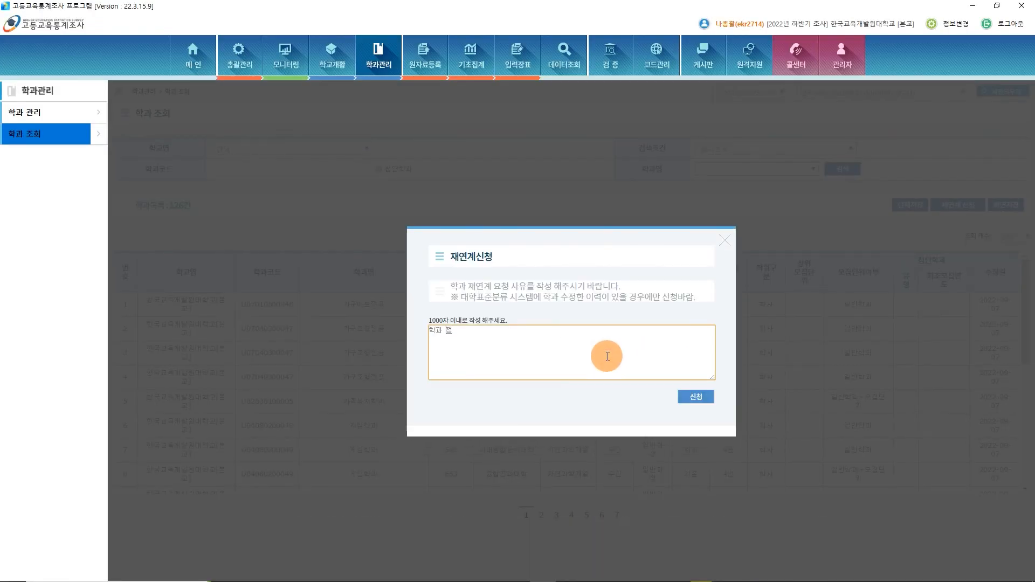
{"action": "type", "text": "보 수정으로 인한 재연계 신ㅊ"}
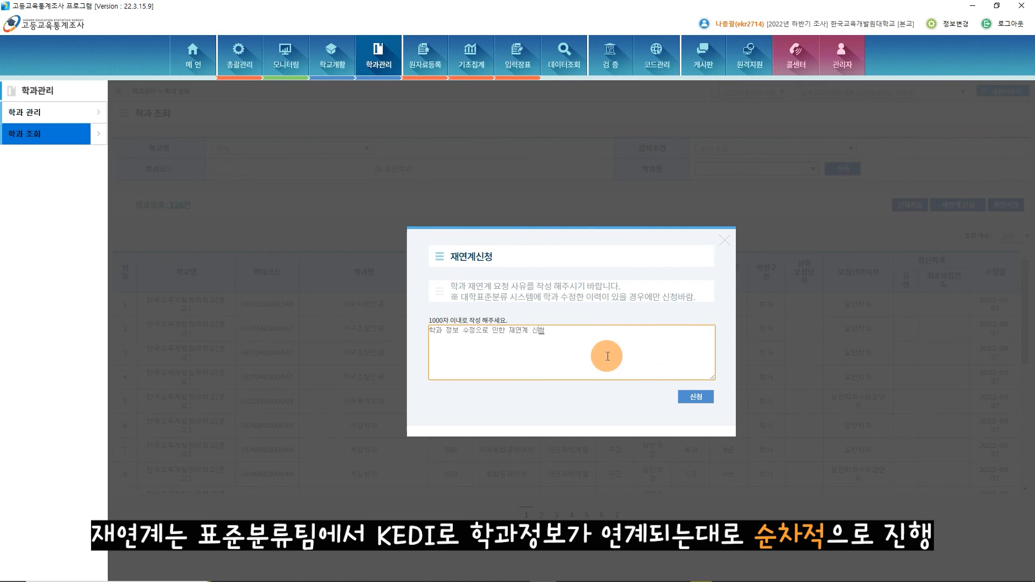
{"action": "left_click", "coordinate": [696, 397]}
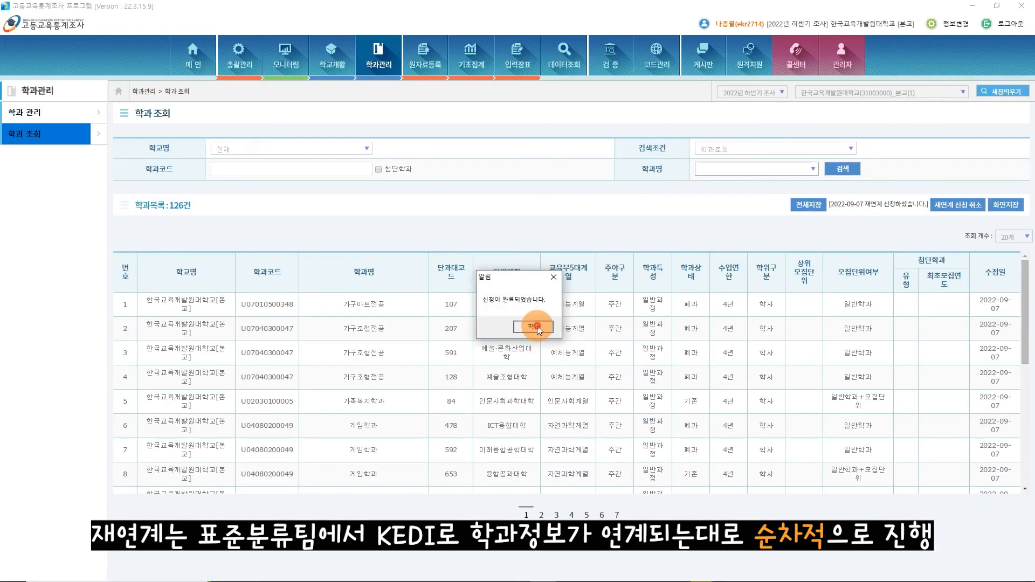
{"action": "left_click", "coordinate": [534, 326]}
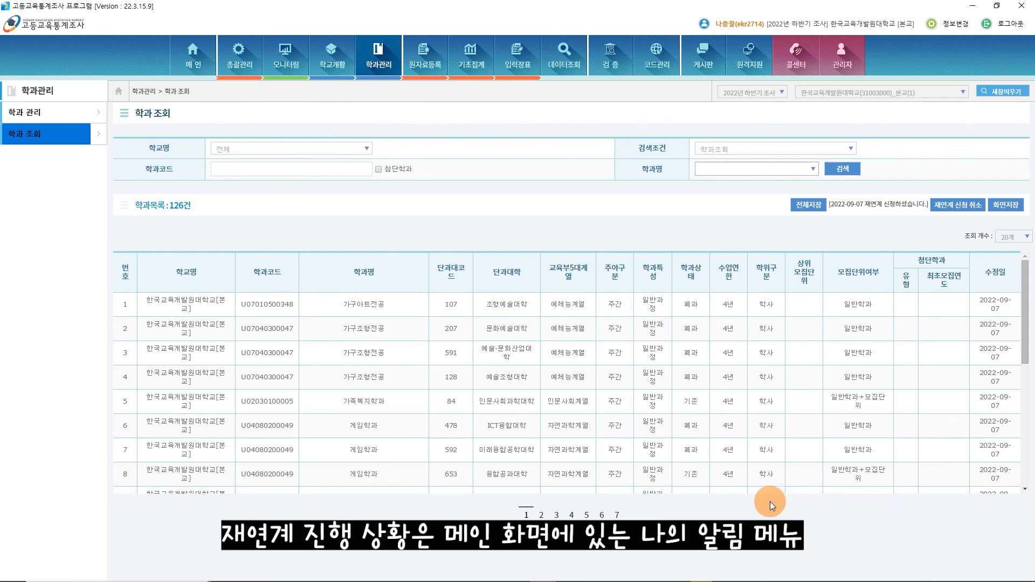
Step: Check the re-linkage request's progress in the main screen's notifications (나의 알림) and the main campus's status in department monitoring (학과 모니터링)
{"action": "left_click", "coordinate": [194, 69]}
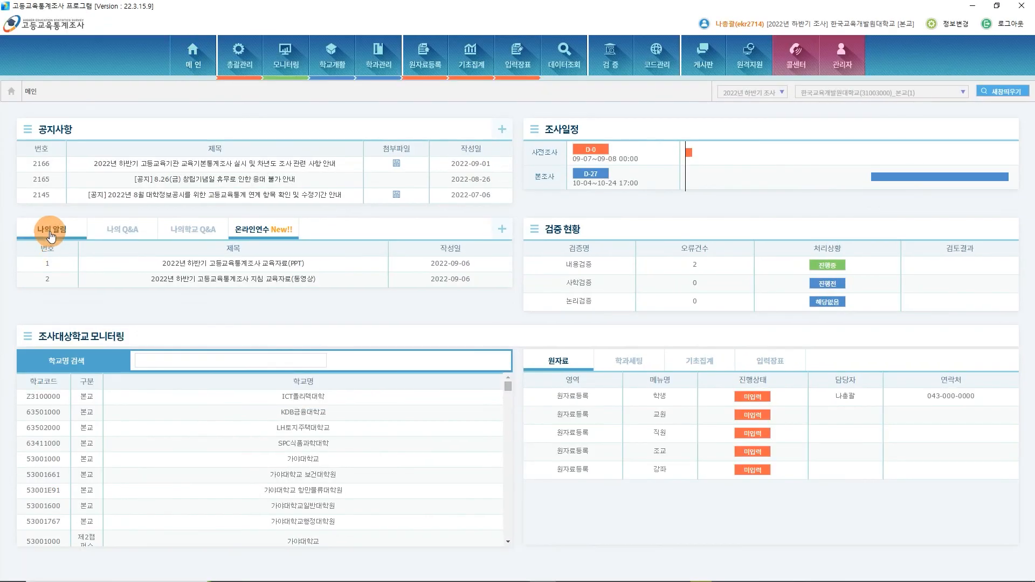
{"action": "left_click", "coordinate": [51, 236]}
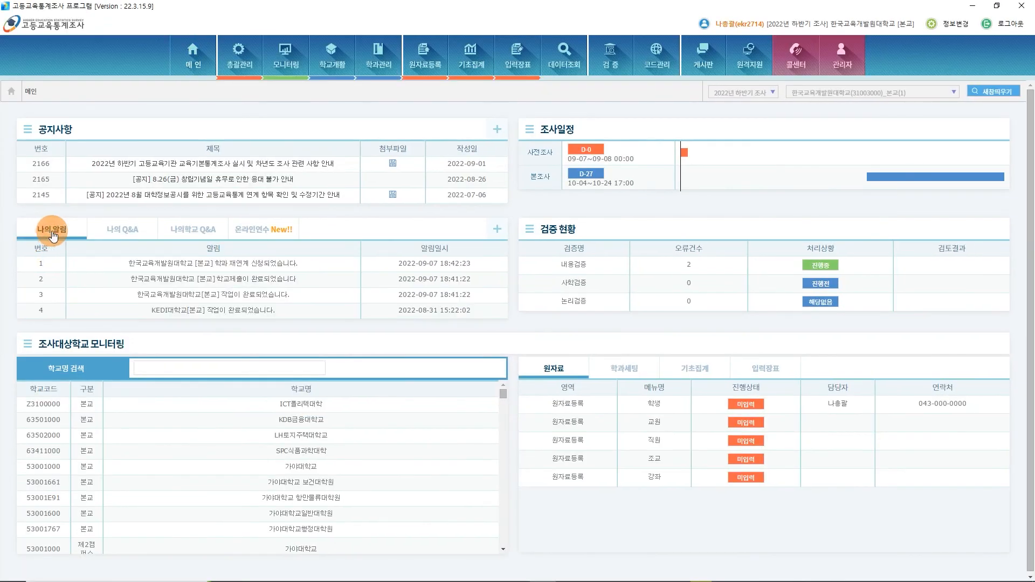
{"action": "left_click", "coordinate": [245, 62]}
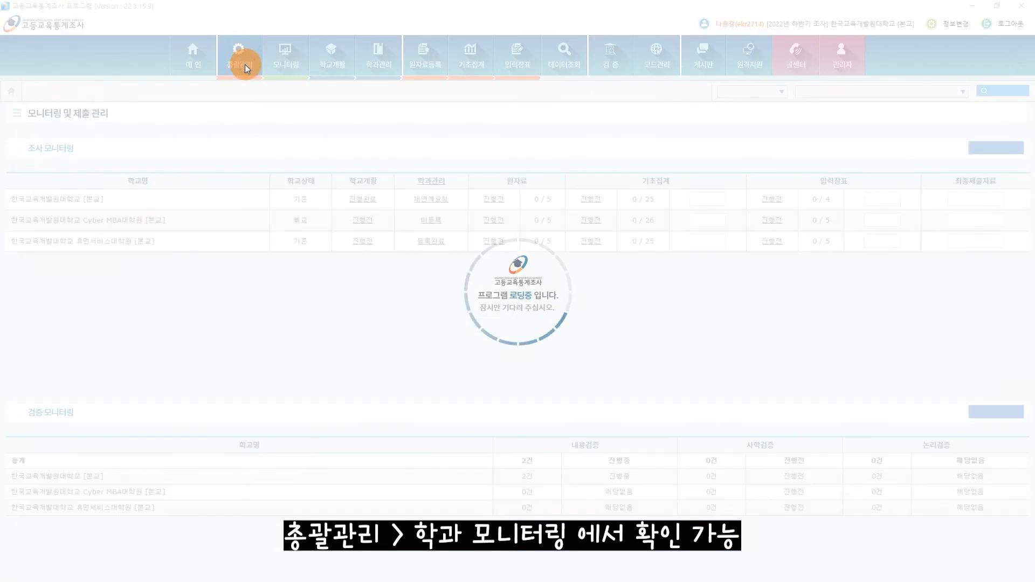
{"action": "left_click", "coordinate": [62, 294]}
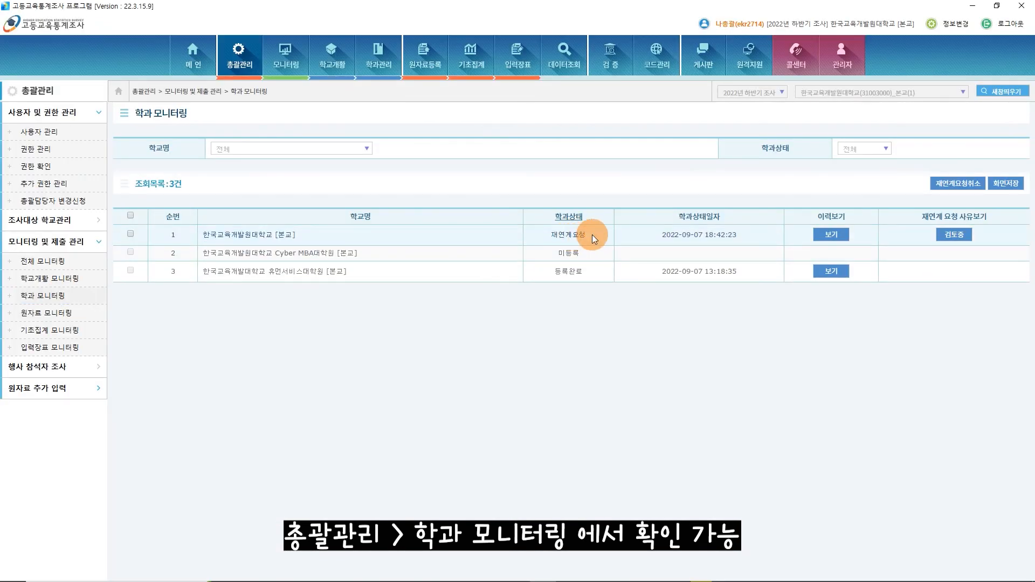
{"action": "left_click", "coordinate": [592, 235]}
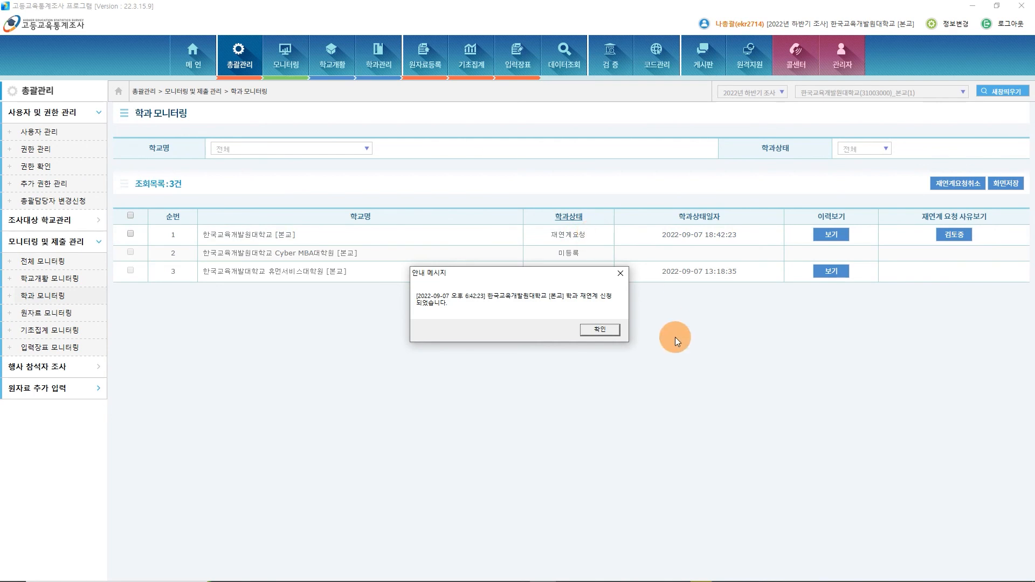
{"action": "left_click", "coordinate": [613, 332]}
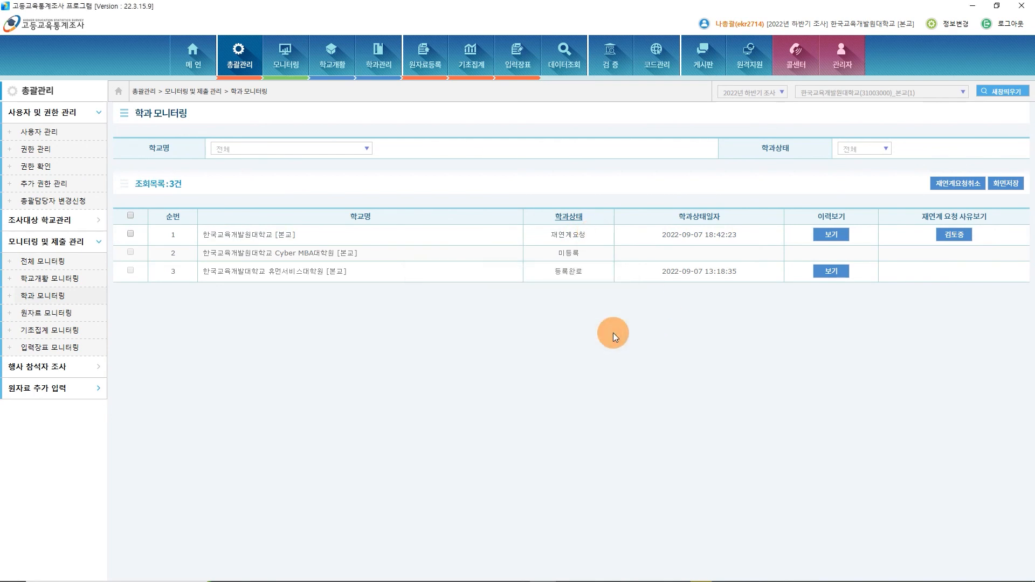